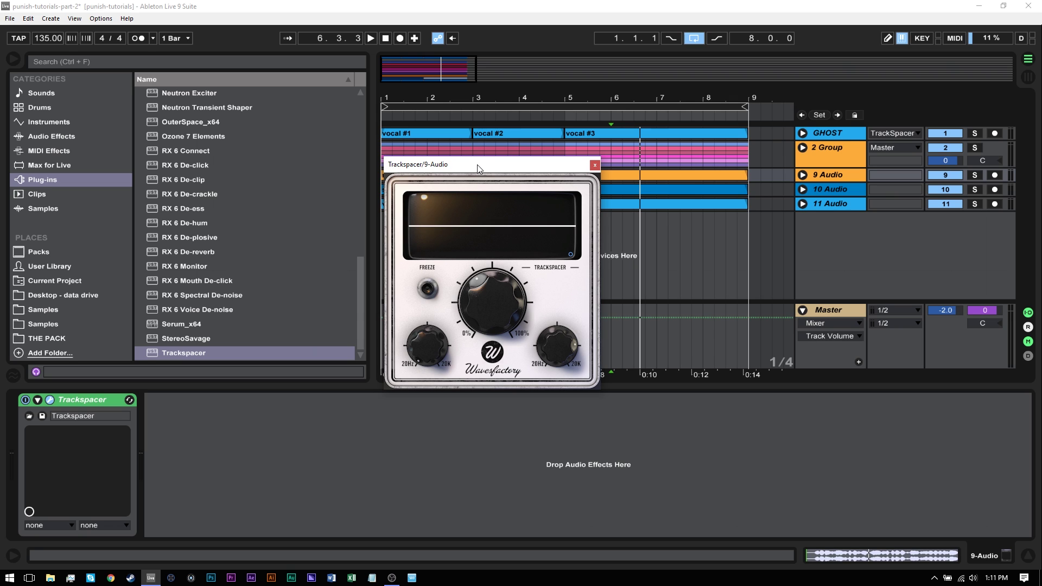
Step: Move the Trackspacer window aside, solo 9 Audio, and play it while toggling Trackspacer on and off
{"action": "left_click_drag", "start_coordinate": [478, 168], "coordinate": [503, 181]}
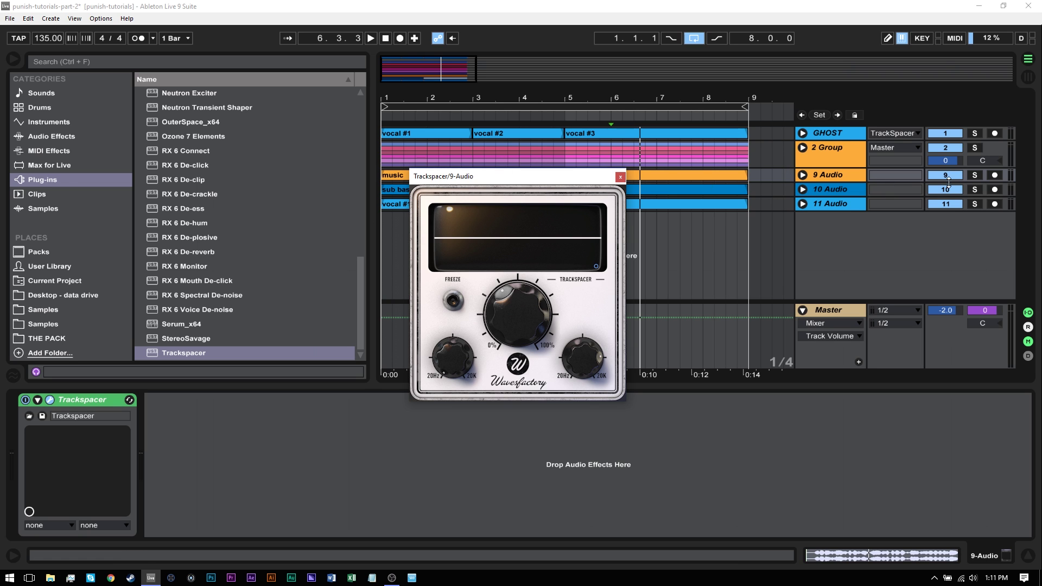
{"action": "left_click", "coordinate": [975, 175]}
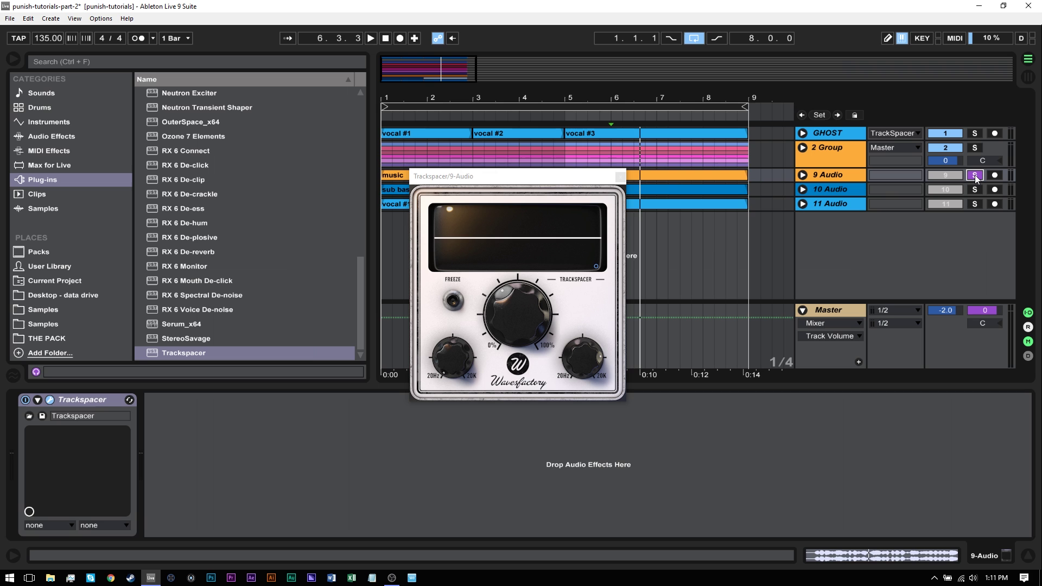
{"action": "key", "text": "space"}
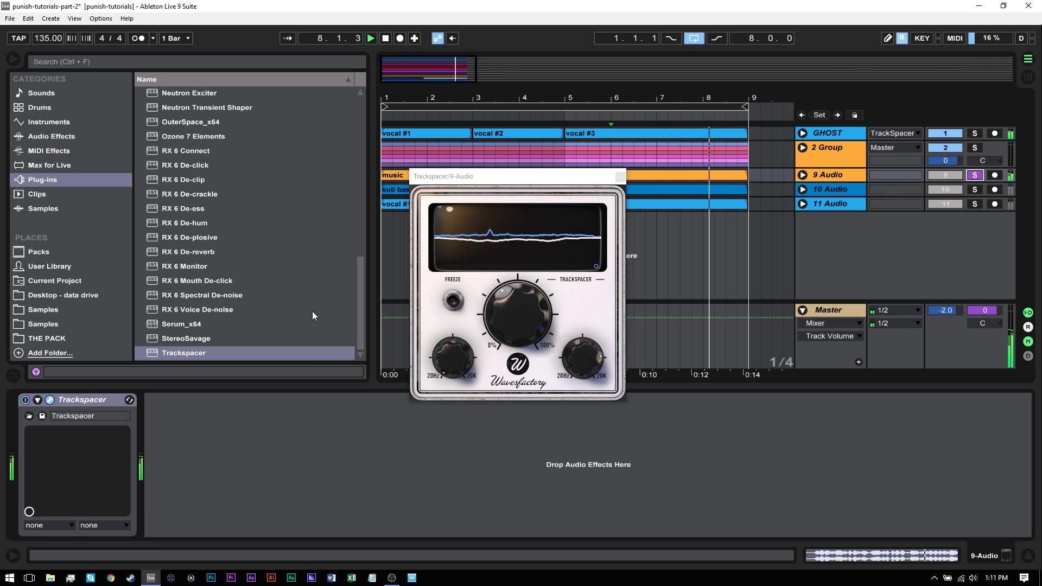
{"action": "key", "text": "space"}
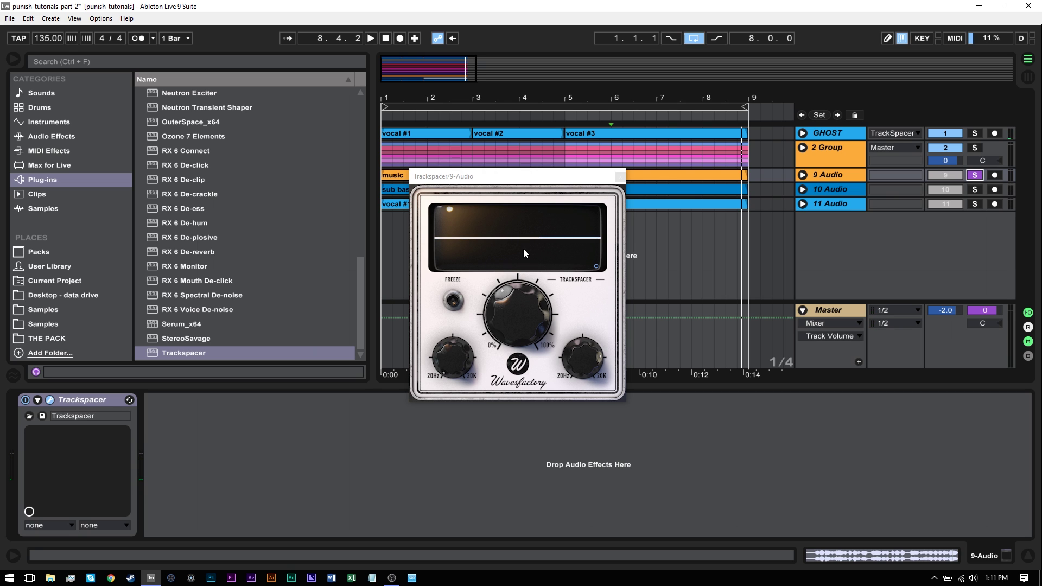
{"action": "mouse_move", "coordinate": [518, 254]}
{"action": "key", "text": "space"}
{"action": "left_click", "coordinate": [25, 402]}
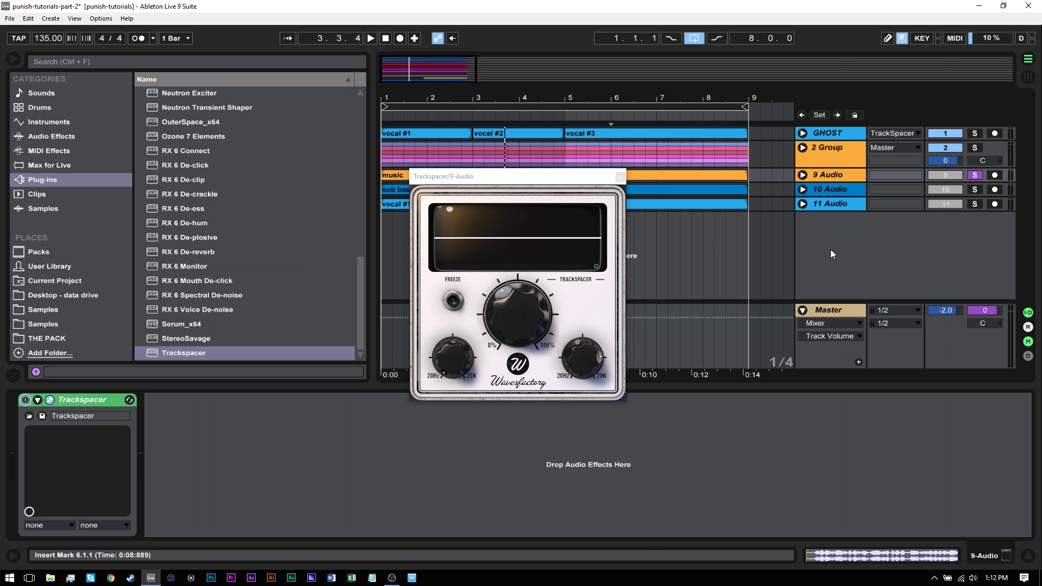
Step: Also solo the 11 Audio vocal track and play, toggling Trackspacer to hear the difference
{"action": "left_click", "coordinate": [974, 204]}
{"action": "key", "text": "space"}
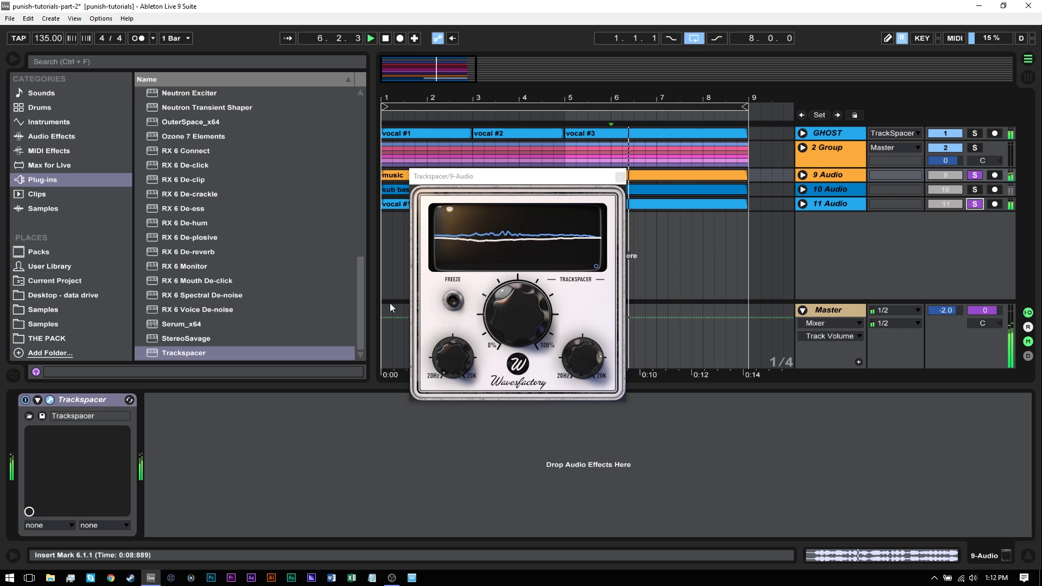
{"action": "left_click", "coordinate": [26, 401]}
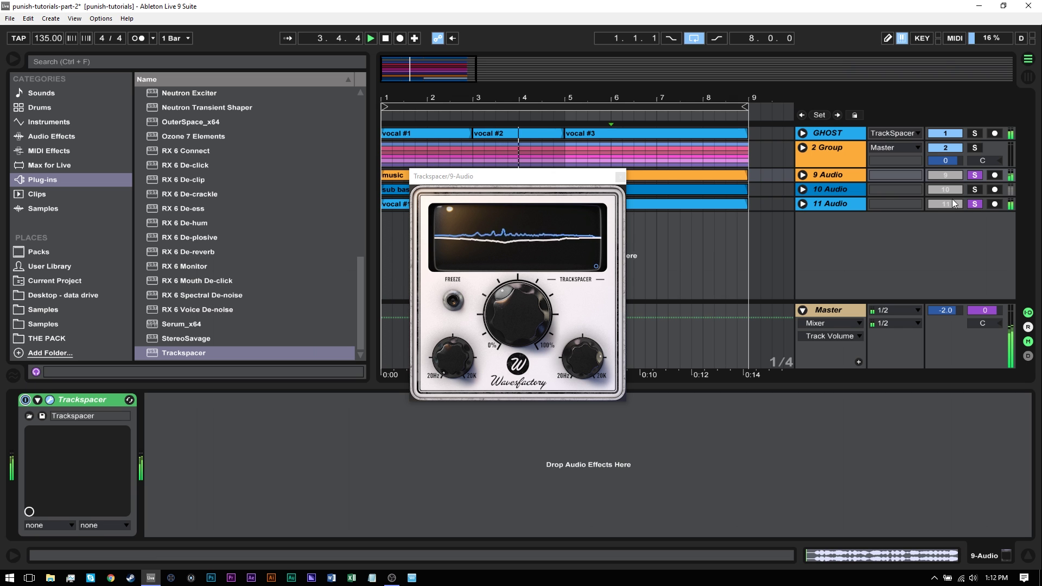
Step: Clear all solos, turn Trackspacer back on, stop playback, and bring its window showing Ratio 39.50 % forward
{"action": "left_click", "coordinate": [976, 205]}
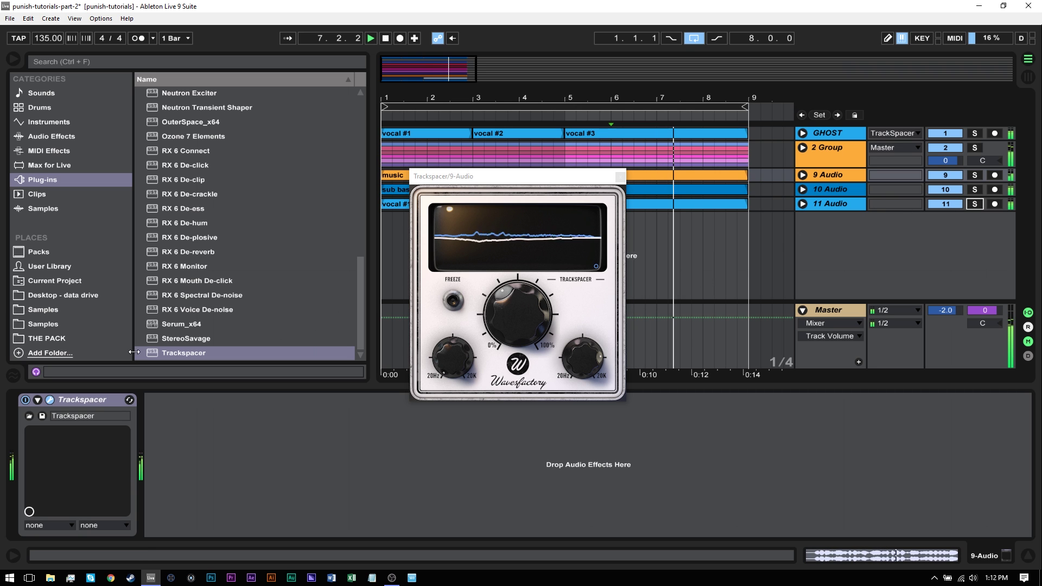
{"action": "left_click", "coordinate": [24, 401]}
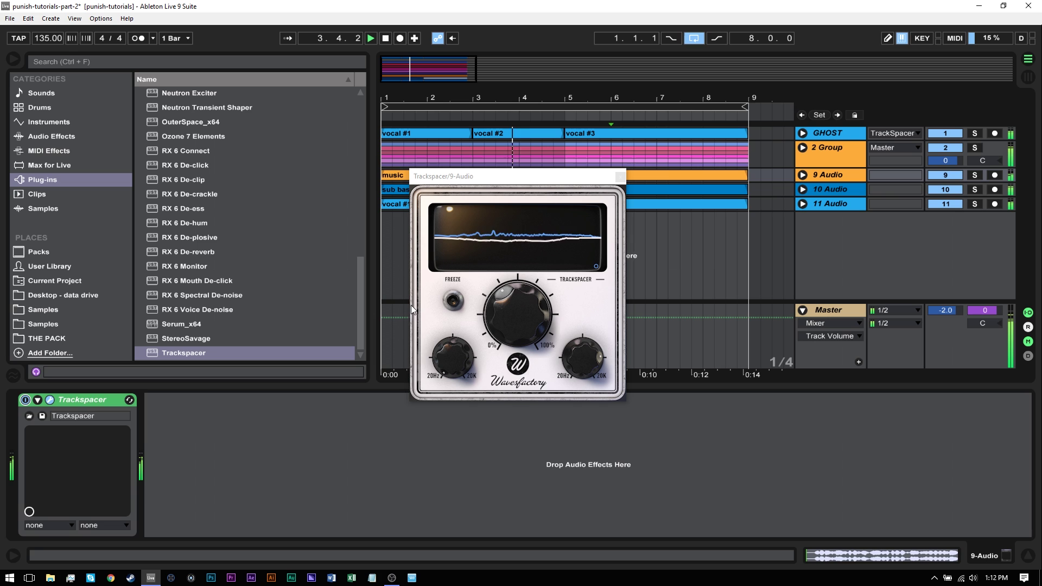
{"action": "mouse_move", "coordinate": [554, 313]}
{"action": "key", "text": "space"}
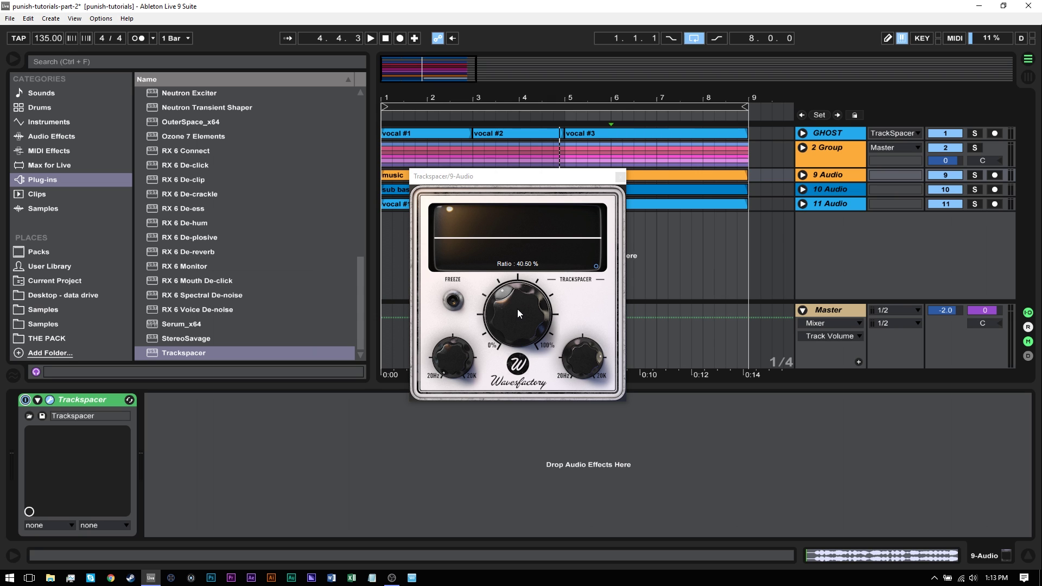
{"action": "left_click", "coordinate": [517, 317]}
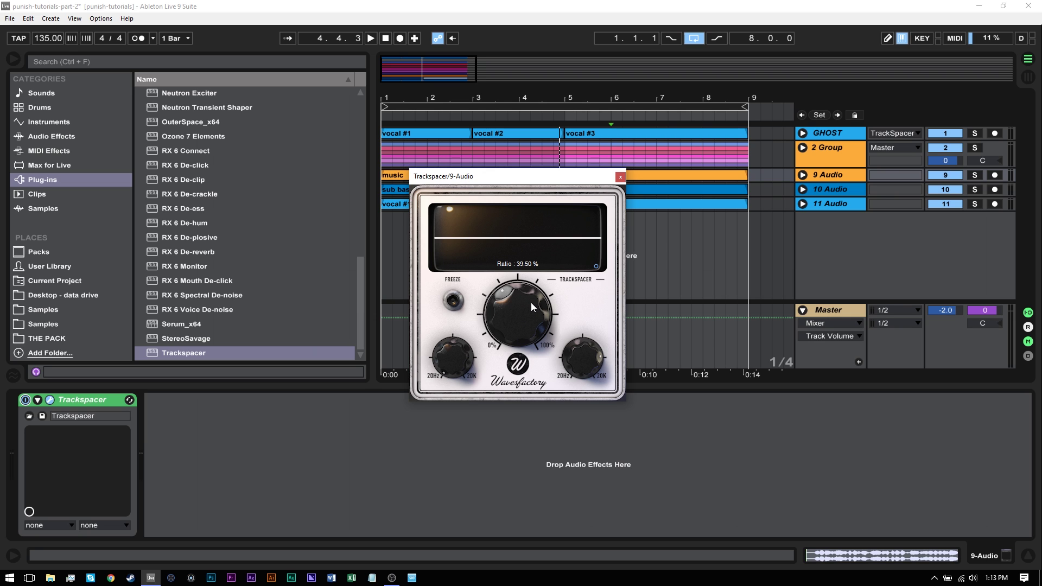
Step: Close the Trackspacer window and delete the old GHOST track
{"action": "left_click", "coordinate": [620, 177]}
{"action": "left_click", "coordinate": [842, 129]}
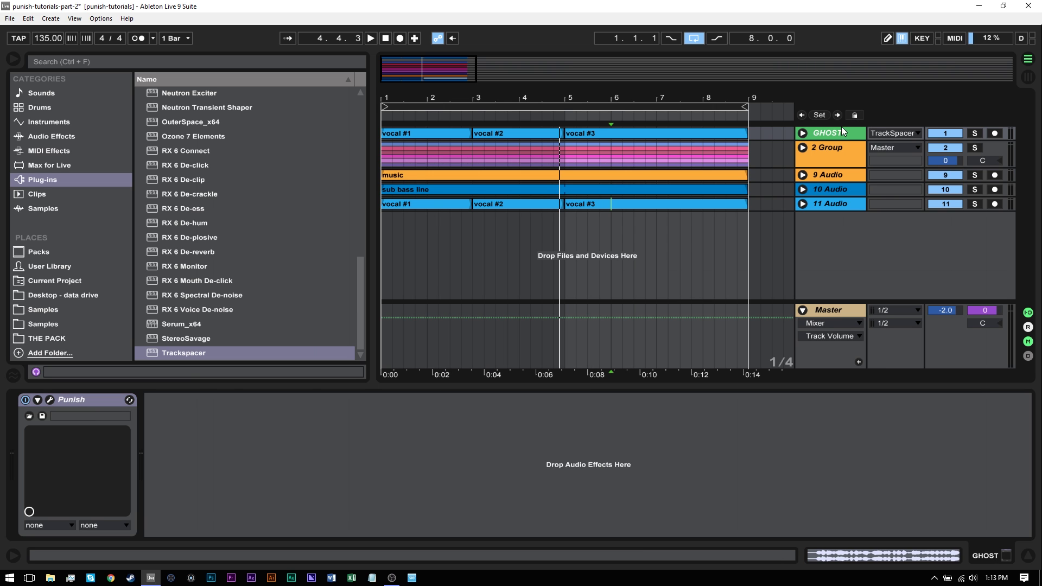
{"action": "key", "text": "Delete"}
Step: Fold 9 Audio, unfold 10 Audio and the 8 Audio music track, and set the insert point at bar 5
{"action": "left_click", "coordinate": [823, 175]}
{"action": "left_click", "coordinate": [803, 187]}
{"action": "left_click", "coordinate": [803, 173]}
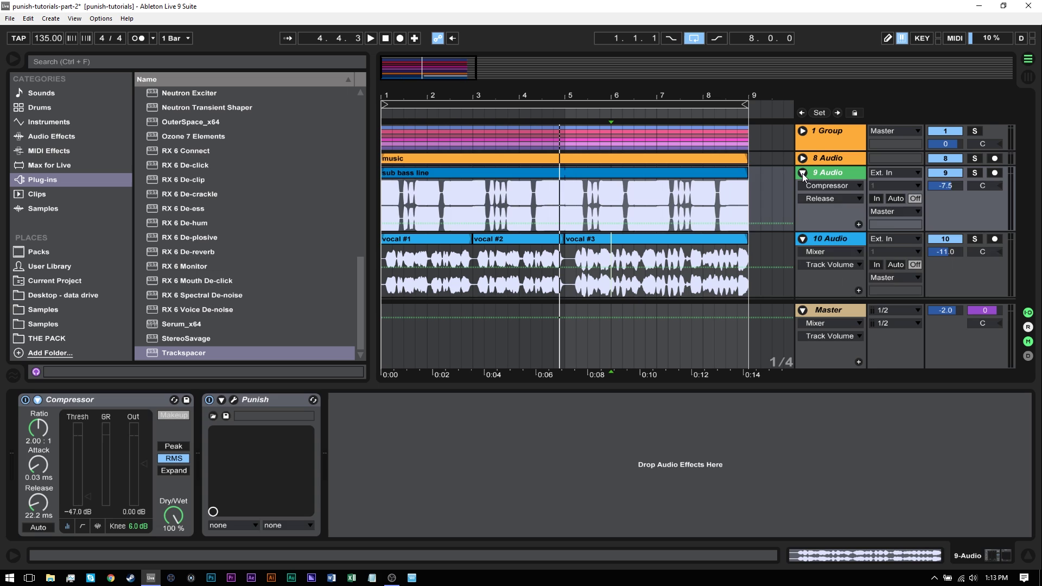
{"action": "left_click", "coordinate": [802, 173]}
{"action": "left_click", "coordinate": [810, 158]}
{"action": "left_click", "coordinate": [803, 159]}
{"action": "left_click", "coordinate": [563, 179]}
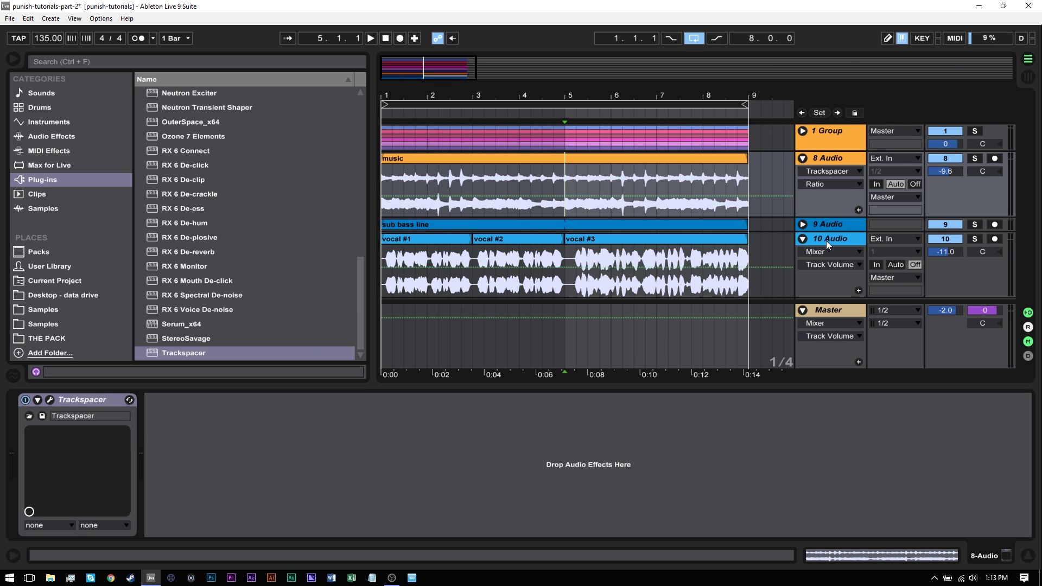
Step: Switch on Trackspacer on the 8 Audio music track and select the 10 Audio vocal track
{"action": "left_click", "coordinate": [831, 159]}
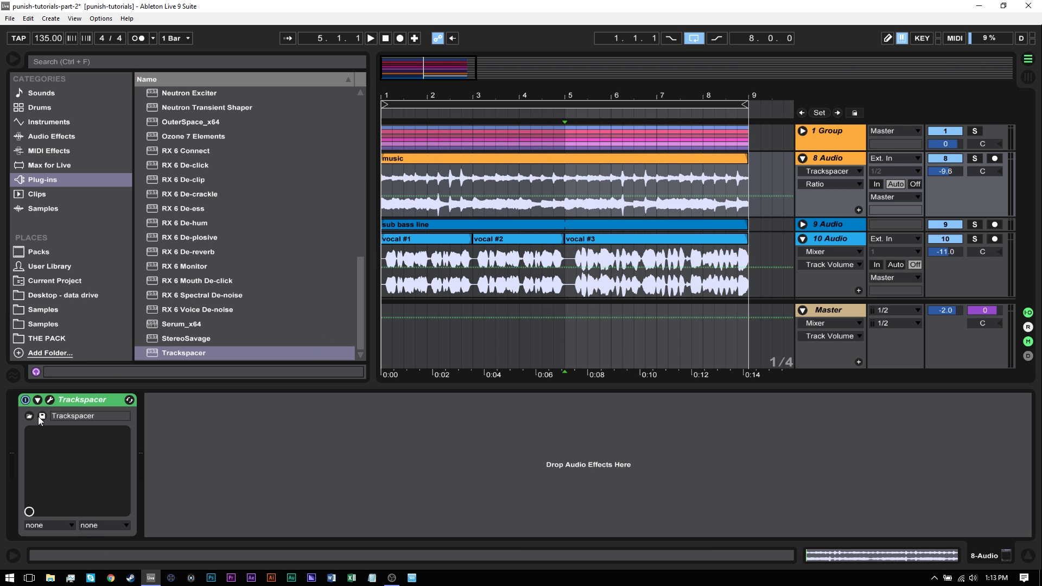
{"action": "left_click", "coordinate": [600, 187]}
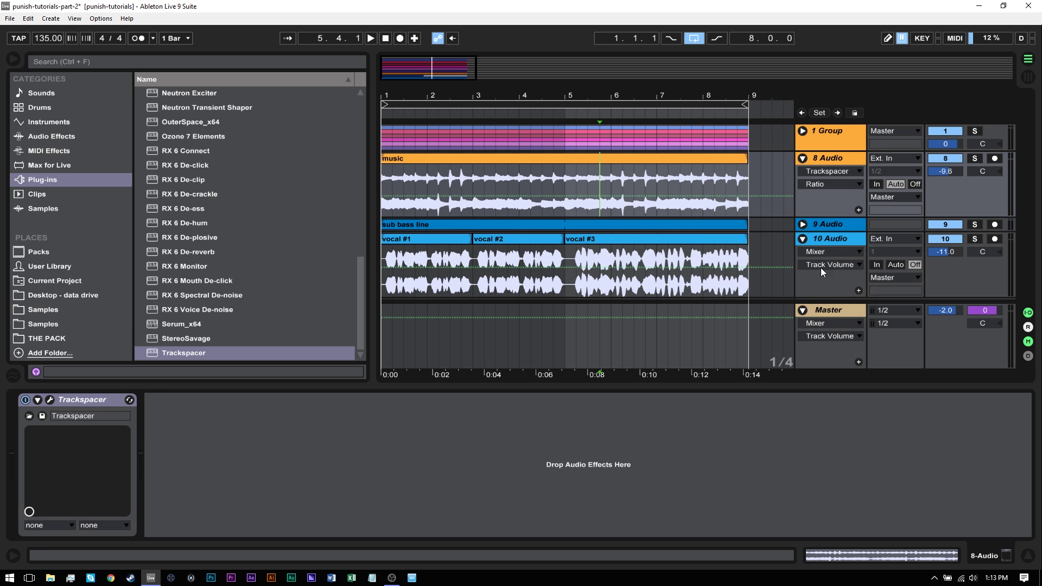
{"action": "left_click", "coordinate": [831, 240]}
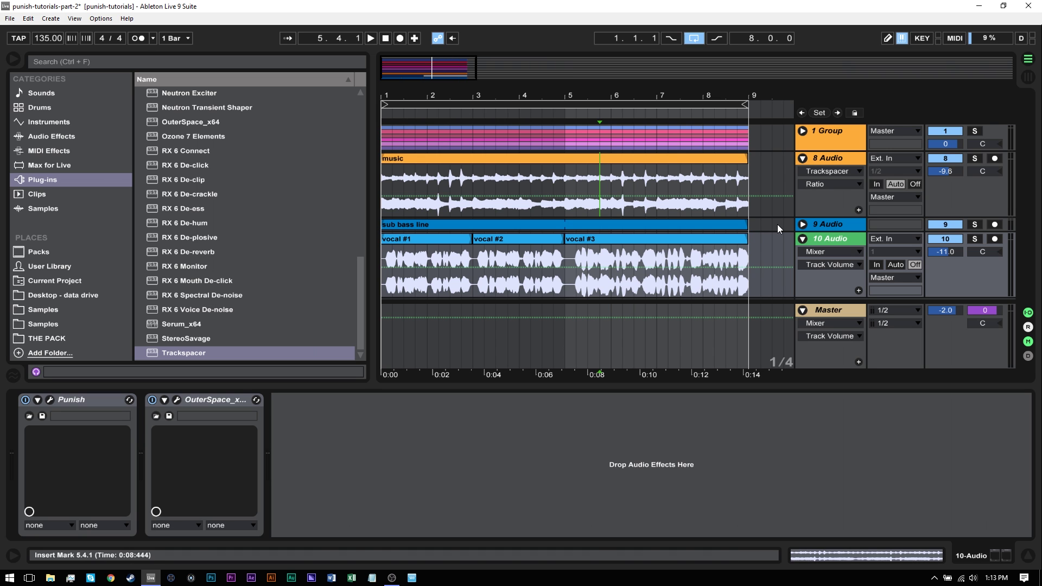
Step: Duplicate the 10 Audio vocal track with Ctrl+D and rename the original to 'GHOST'
{"action": "key", "text": "ctrl+d"}
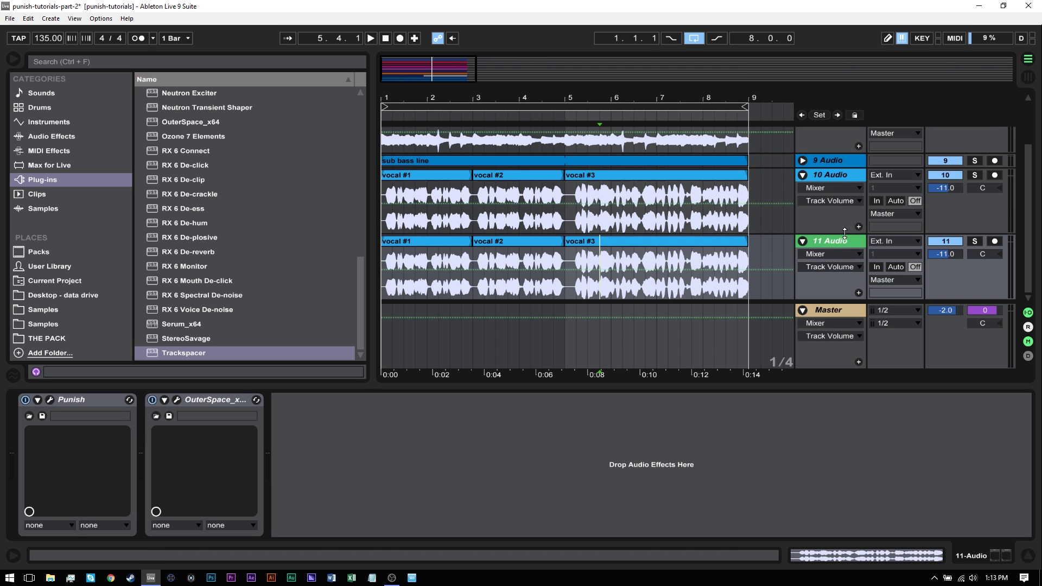
{"action": "left_click", "coordinate": [842, 176]}
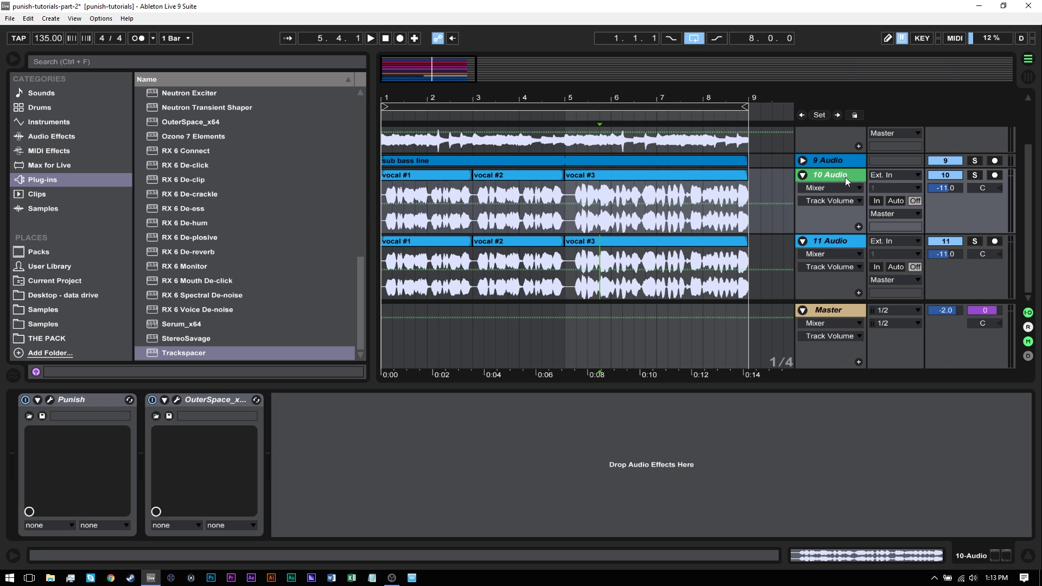
{"action": "key", "text": "ctrl+r"}
{"action": "type", "text": "GHOST"}
{"action": "key", "text": "Return"}
{"action": "key", "text": "Up"}
{"action": "key", "text": "Down"}
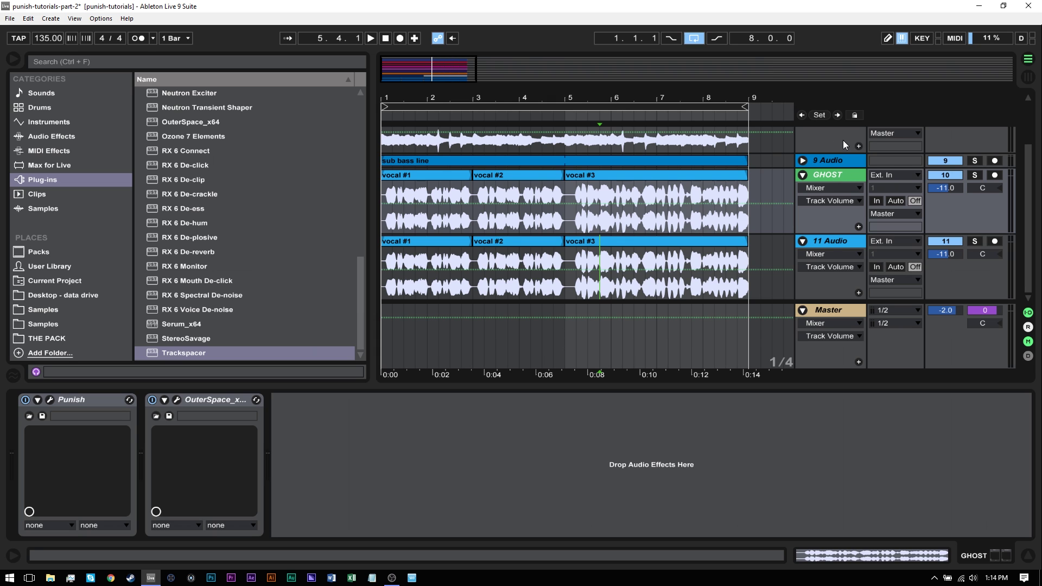
Step: Route GHOST's output to 8-Audio and rename the 8 Audio track to 'music'
{"action": "left_click", "coordinate": [880, 216]}
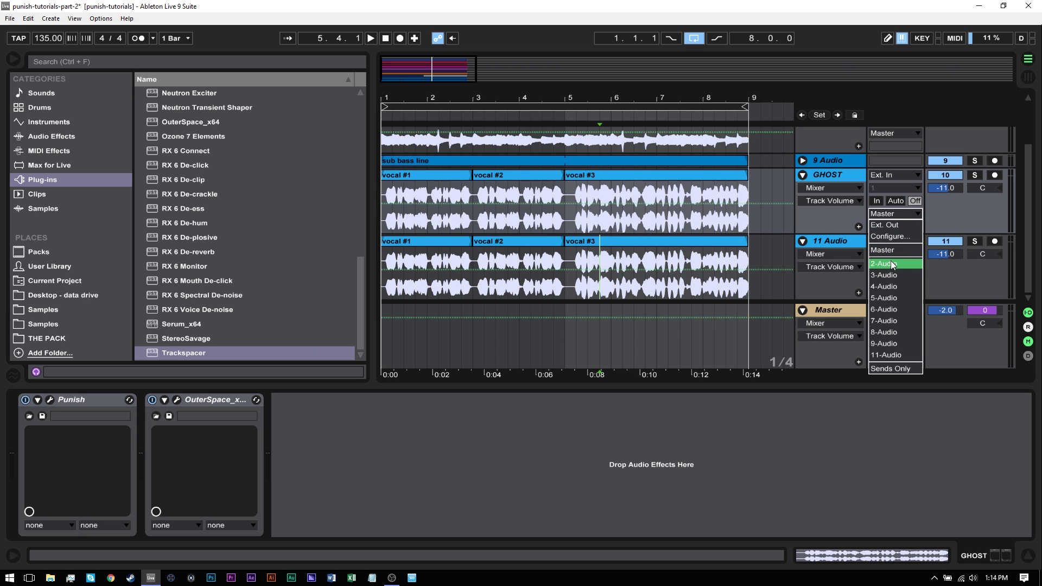
{"action": "left_click", "coordinate": [885, 332]}
{"action": "scroll", "coordinate": [829, 136], "scroll_direction": "up", "scroll_amount": 2}
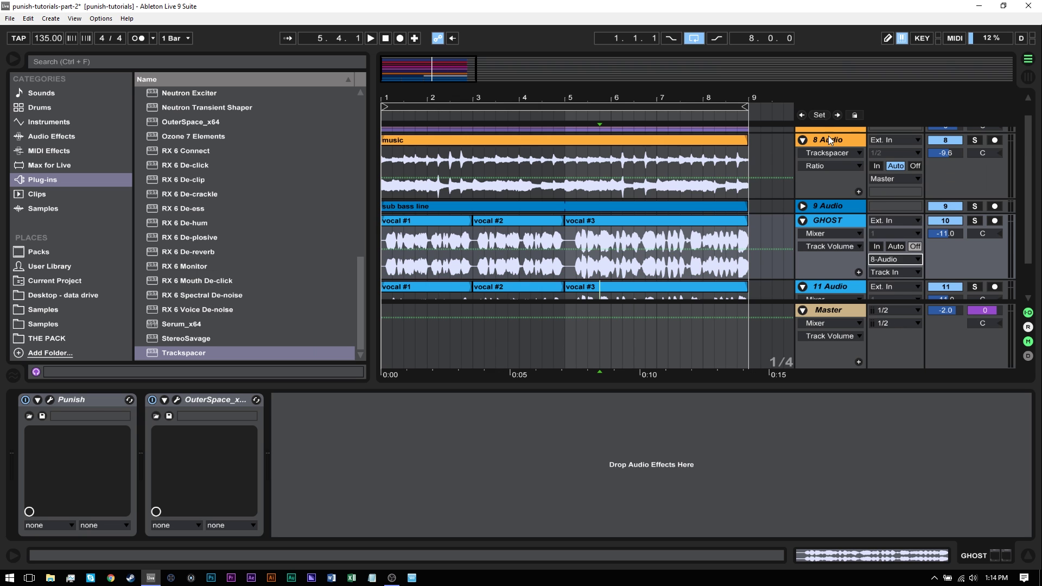
{"action": "left_click", "coordinate": [833, 140]}
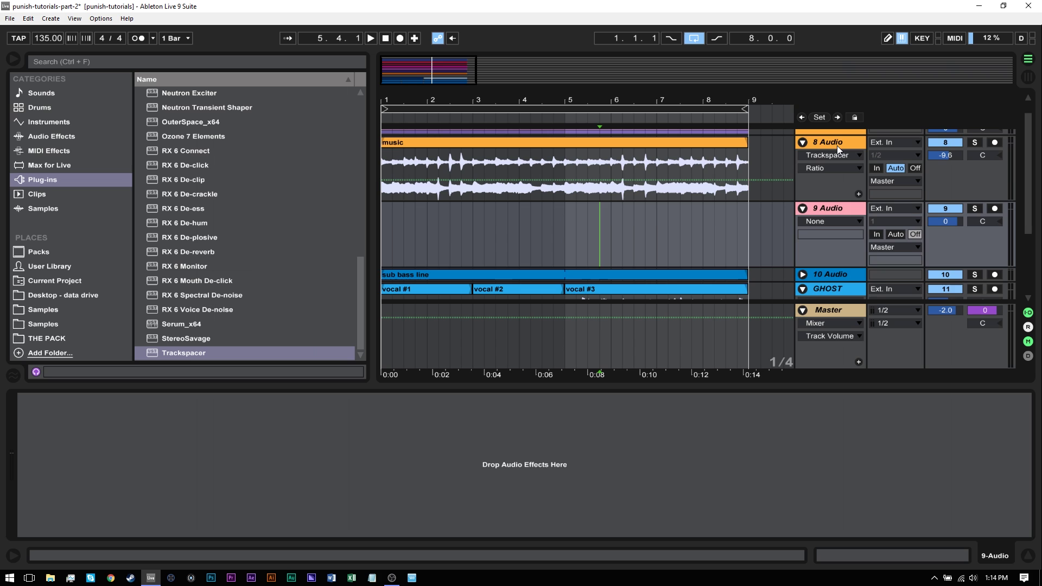
{"action": "key", "text": "ctrl+r"}
{"action": "type", "text": "music"}
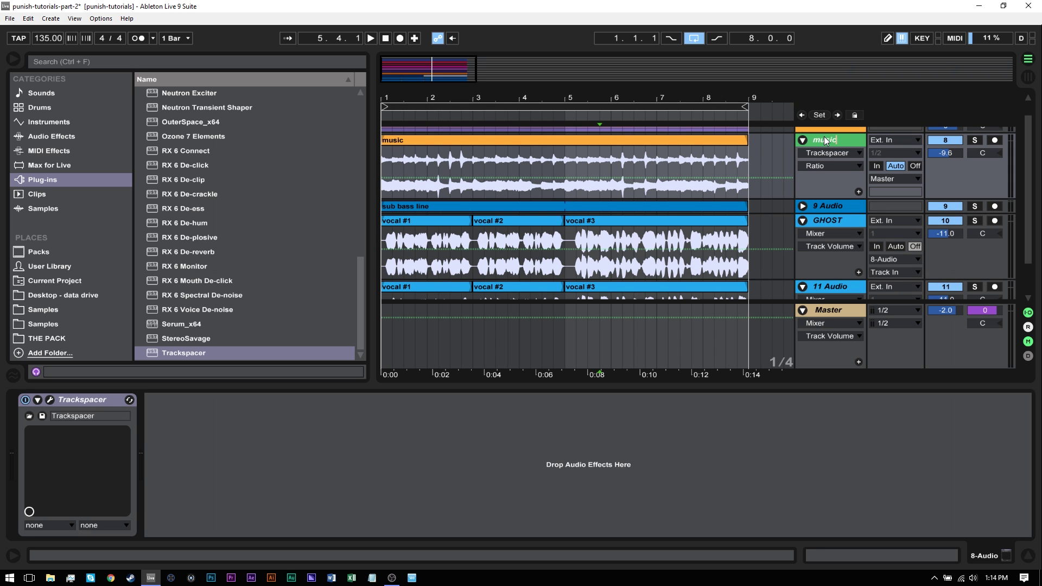
{"action": "key", "text": "Return"}
Step: Send GHOST's output into the music track's Trackspacer input, then solo GHOST and play
{"action": "left_click", "coordinate": [896, 262]}
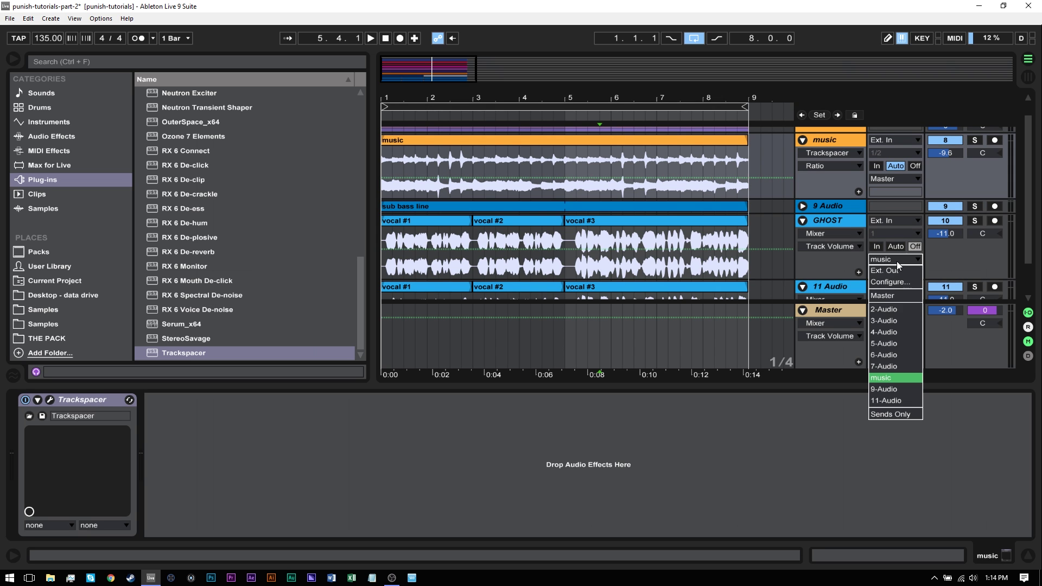
{"action": "left_click", "coordinate": [904, 376]}
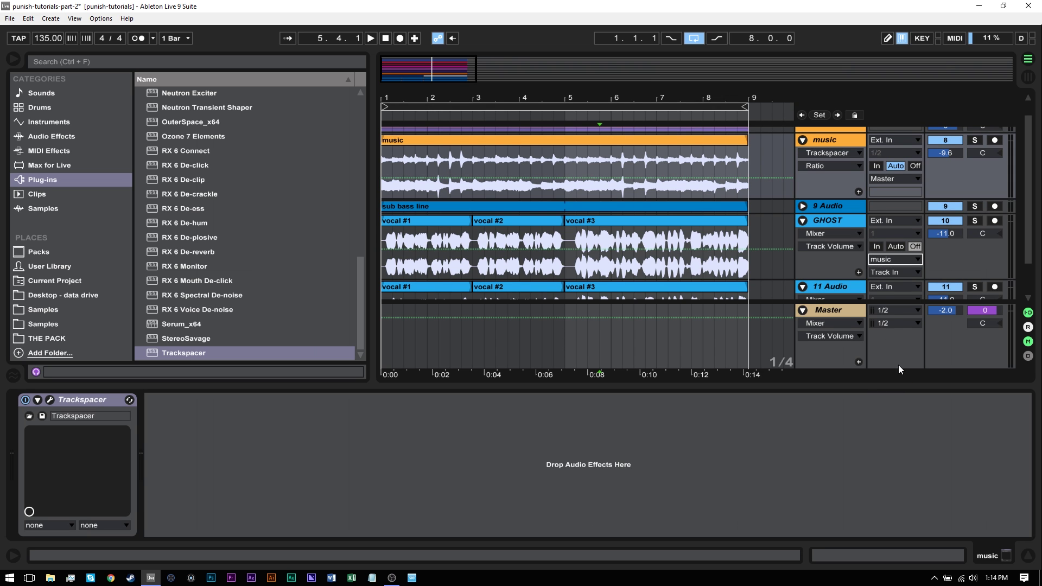
{"action": "left_click", "coordinate": [891, 271]}
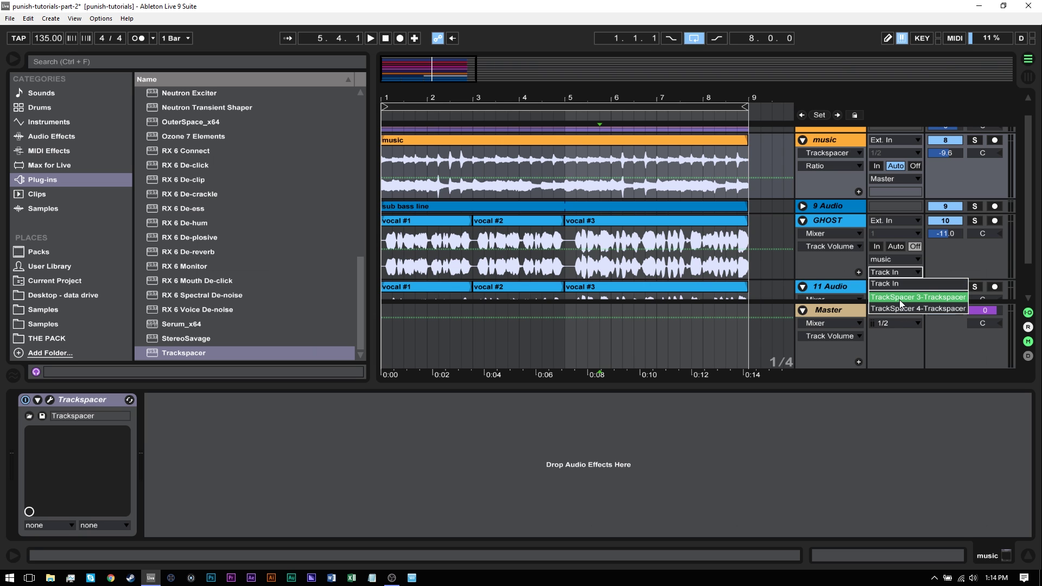
{"action": "left_click", "coordinate": [901, 298]}
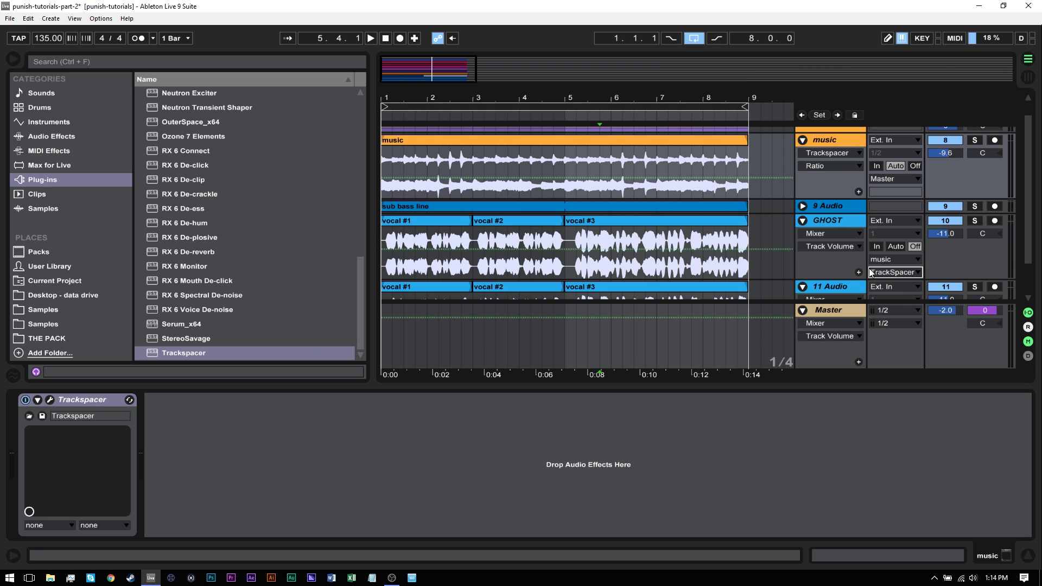
{"action": "left_click", "coordinate": [975, 221]}
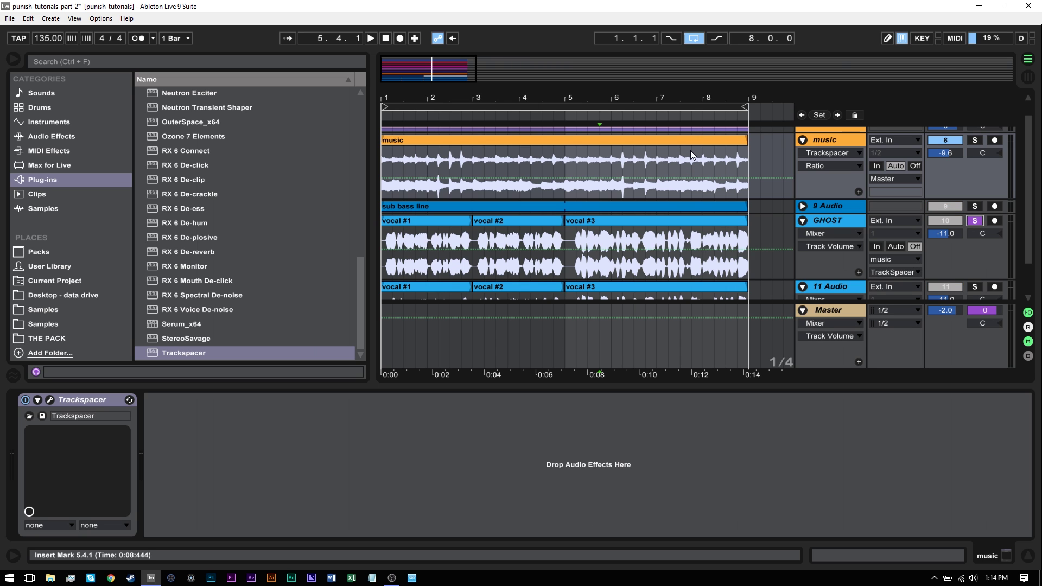
{"action": "key", "text": "space"}
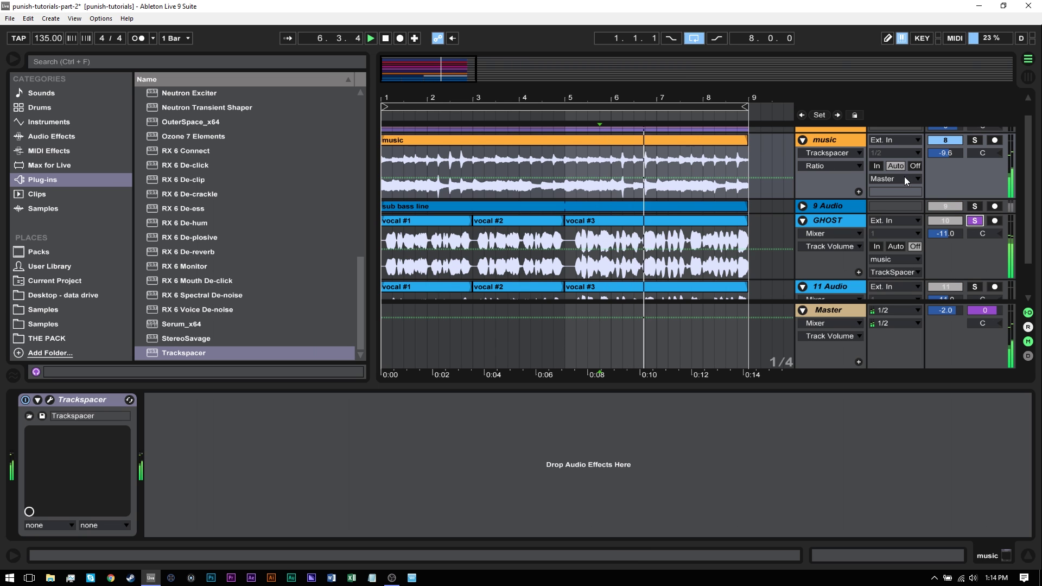
{"action": "left_click", "coordinate": [845, 139]}
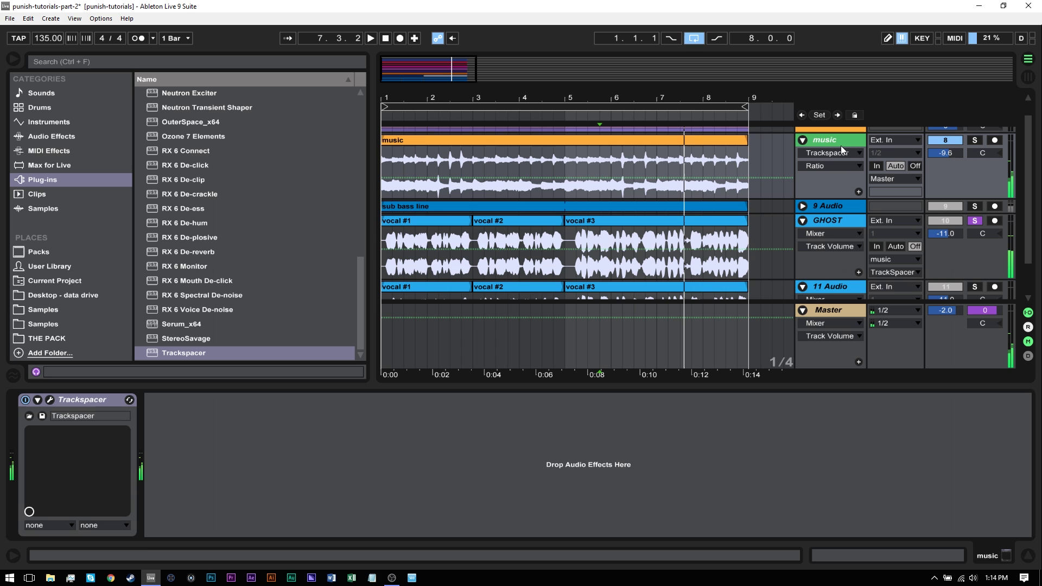
Step: Open the music track's Trackspacer and dial its Ratio to 36.50 % during playback, then close it
{"action": "left_click", "coordinate": [50, 401]}
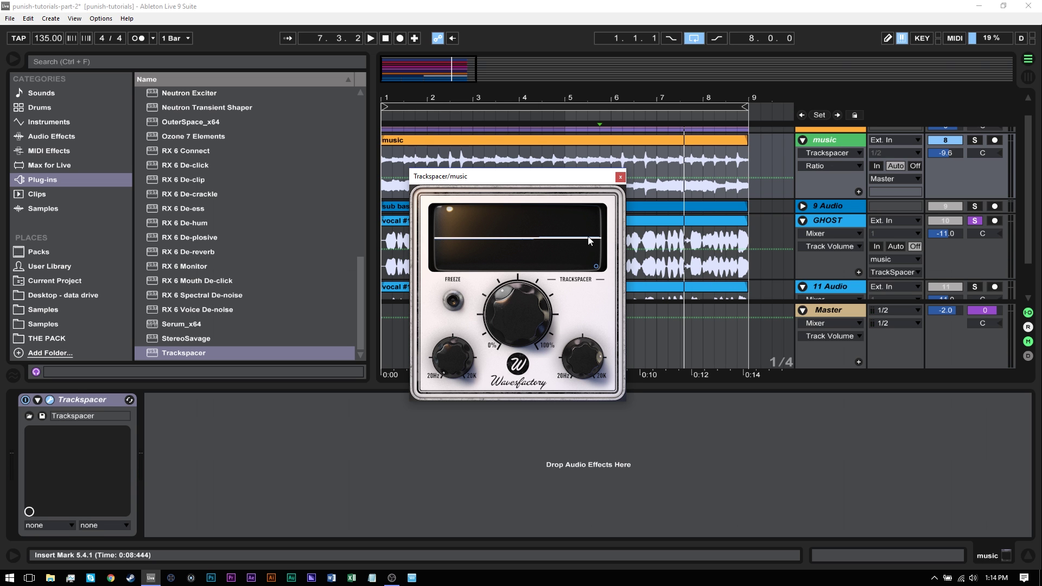
{"action": "key", "text": "space"}
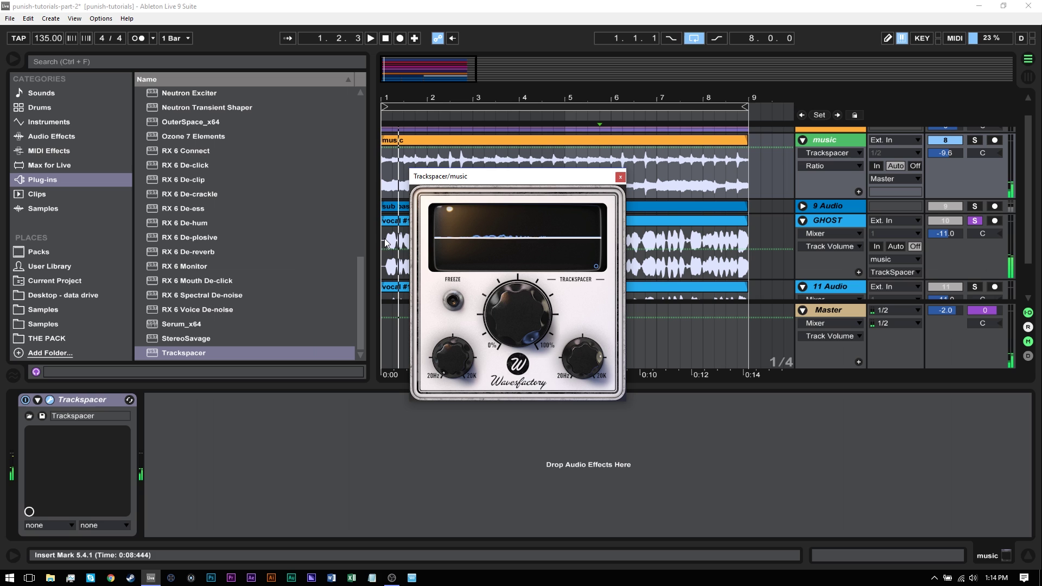
{"action": "mouse_move", "coordinate": [541, 299]}
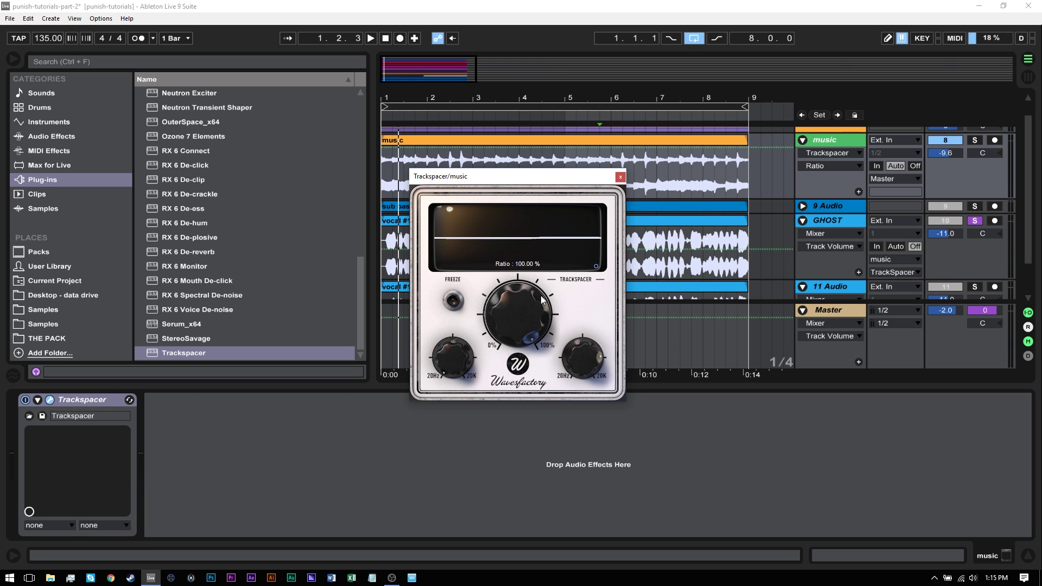
{"action": "left_click_drag", "start_coordinate": [541, 296], "coordinate": [511, 337]}
{"action": "left_click", "coordinate": [621, 177]}
{"action": "left_click", "coordinate": [841, 229]}
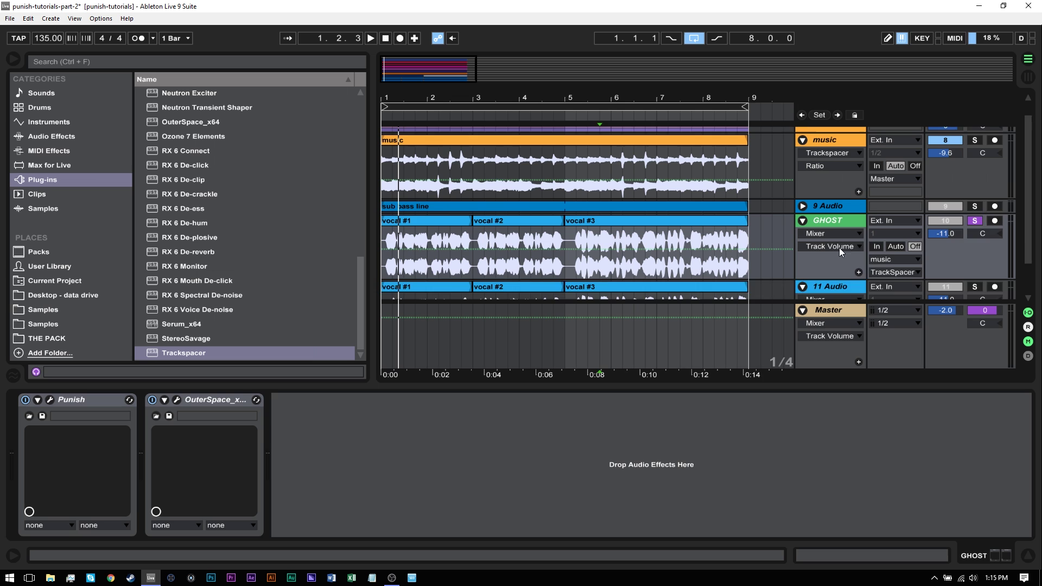
Step: Drag the GHOST track to the top of the arrangement and fold it to one row
{"action": "scroll", "coordinate": [839, 248], "scroll_direction": "up", "scroll_amount": 1}
{"action": "left_click_drag", "start_coordinate": [831, 245], "coordinate": [825, 130]}
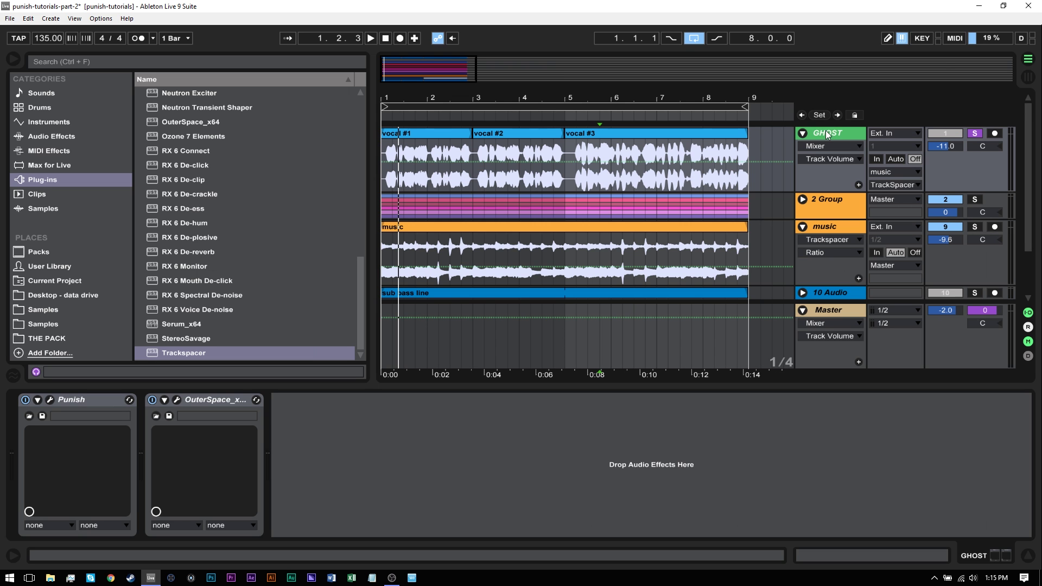
{"action": "left_click", "coordinate": [804, 134]}
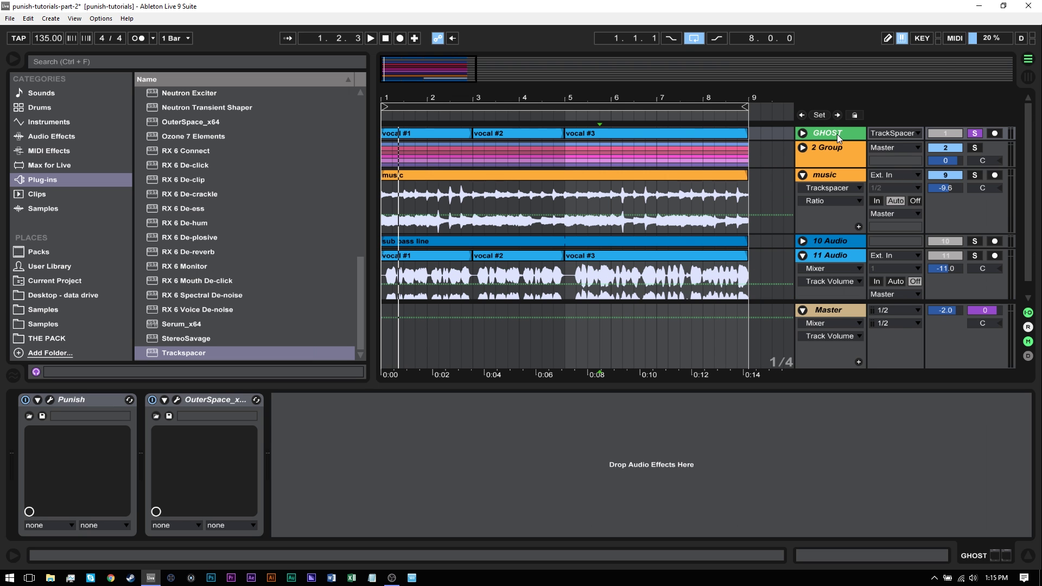
Step: Colour the GHOST track header and its clips grey
{"action": "right_click", "coordinate": [822, 135]}
{"action": "left_click", "coordinate": [961, 318]}
{"action": "right_click", "coordinate": [729, 135]}
{"action": "left_click", "coordinate": [884, 450]}
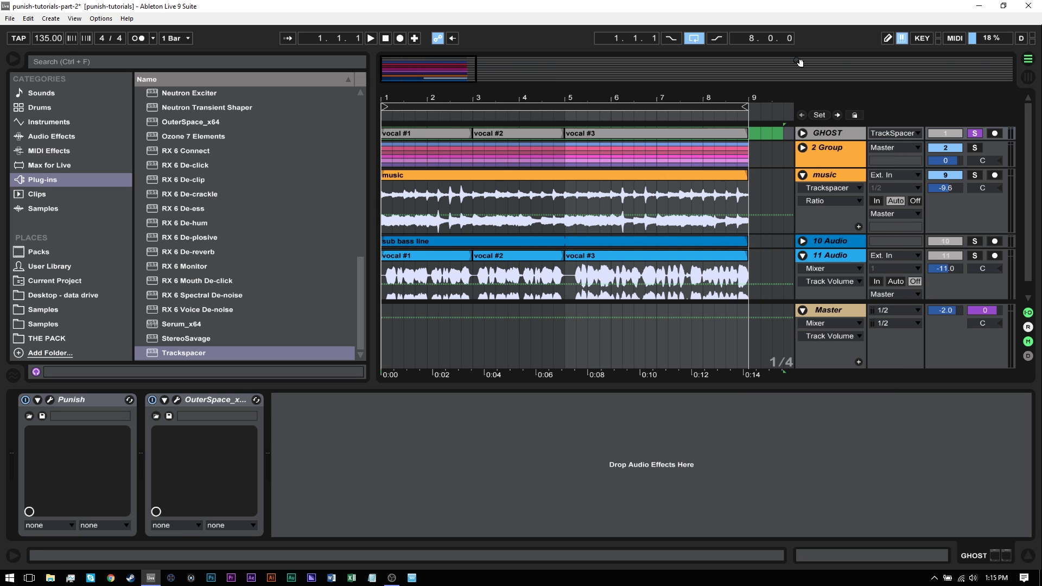